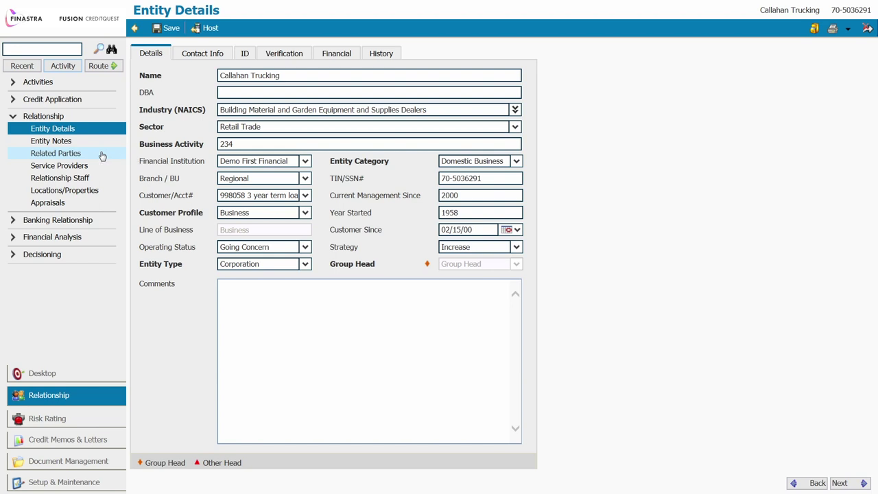
# - Show the entity's related parties as an owner tree diagram
pyautogui.click(102, 154)
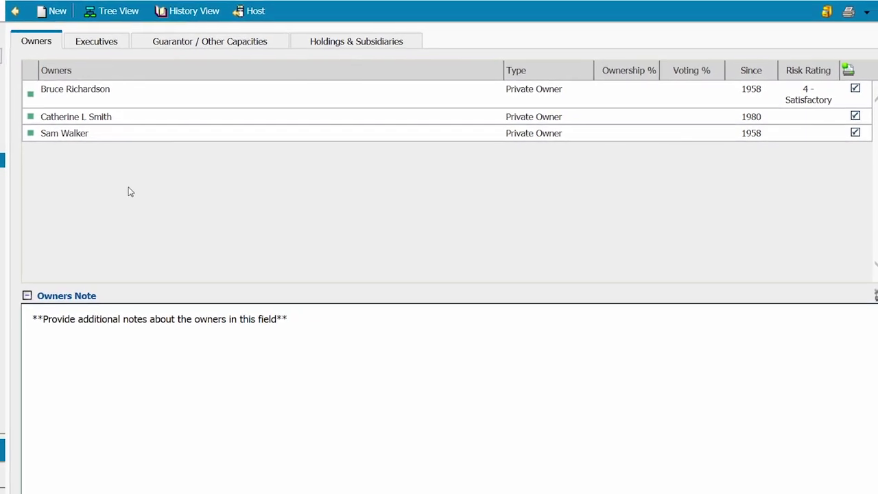
pyautogui.click(113, 12)
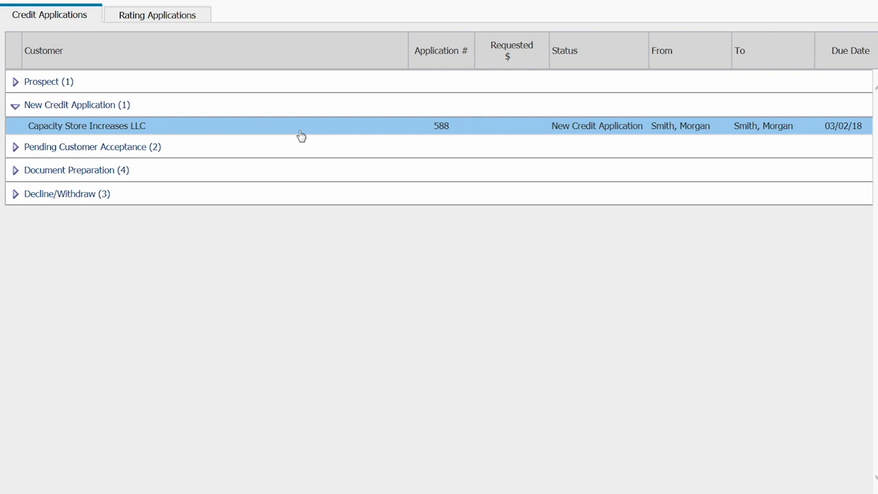
# - Open the Capacity Store Increases LLC credit application and scroll through its details
pyautogui.doubleClick(300, 135)
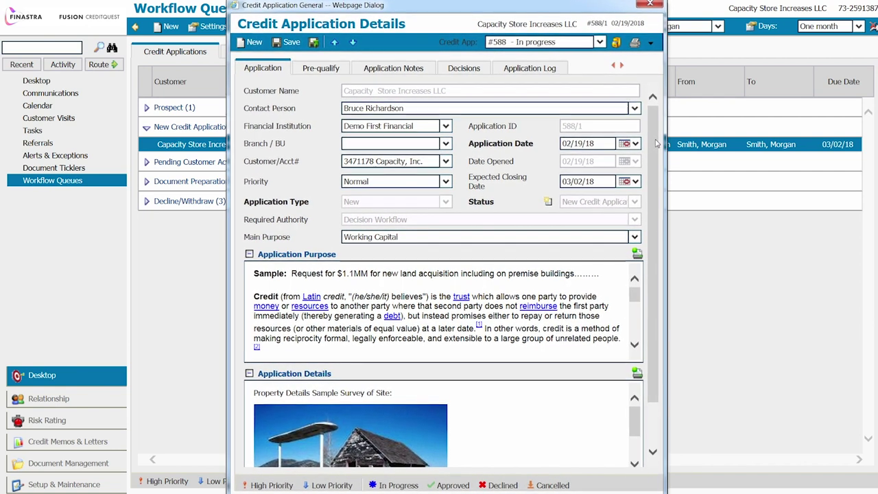
pyautogui.moveTo(656, 142); pyautogui.dragTo(657, 202)
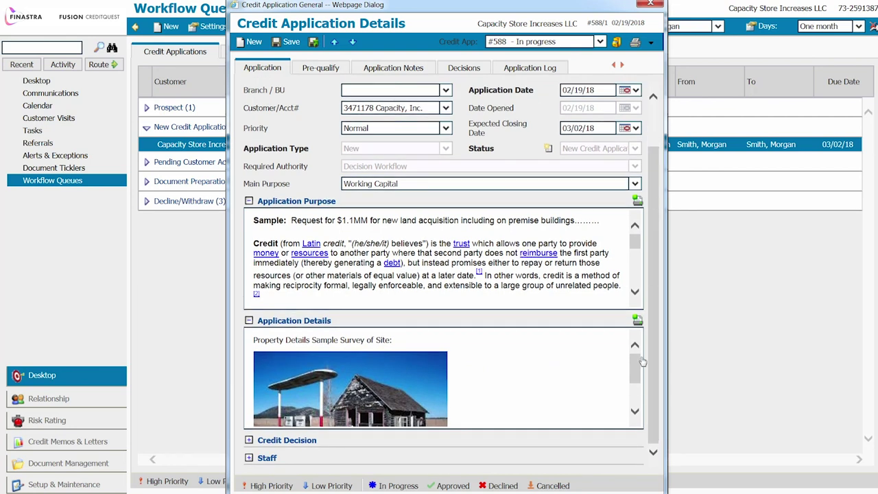
pyautogui.moveTo(640, 365); pyautogui.dragTo(636, 384)
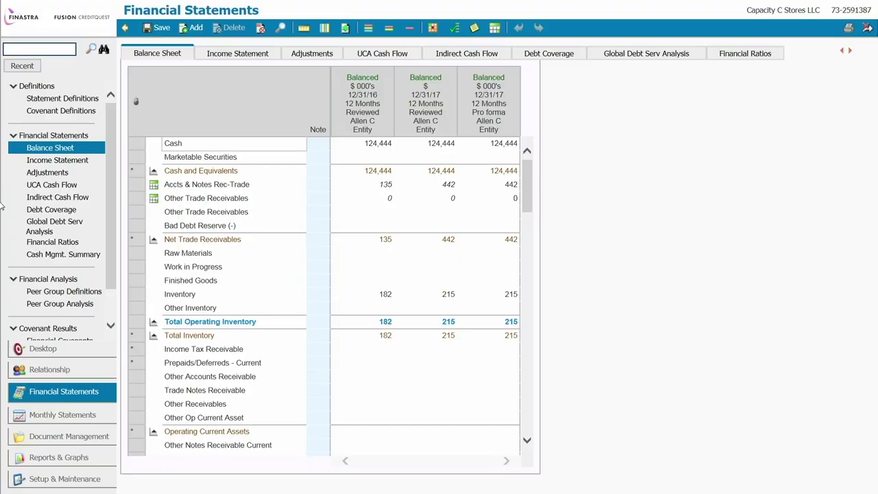
# - View the Capacity C Stores global debt service analysis, then list the business financial reports
pyautogui.click(34, 229)
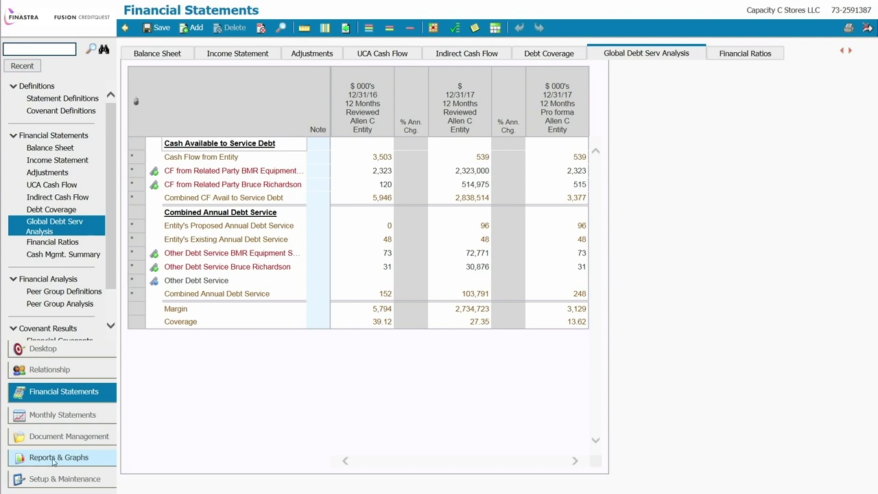
pyautogui.click(55, 458)
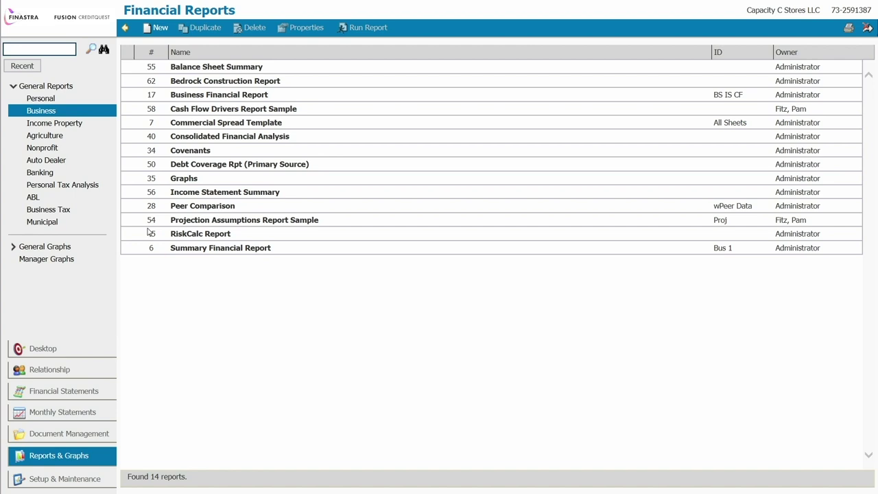
# - Run the Commercial Spread Template report and jump to its Covenants and Liquidity Analysis chart
pyautogui.click(182, 125)
pyautogui.click(351, 28)
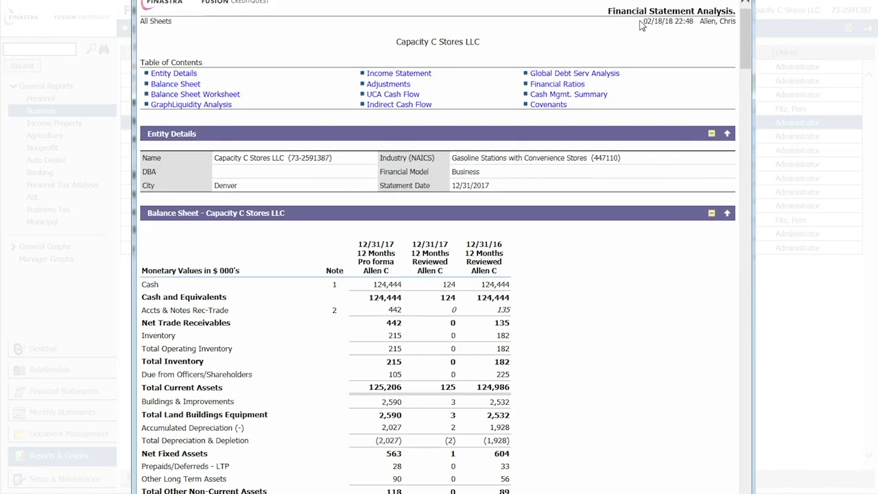
pyautogui.moveTo(772, 11); pyautogui.dragTo(770, 40)
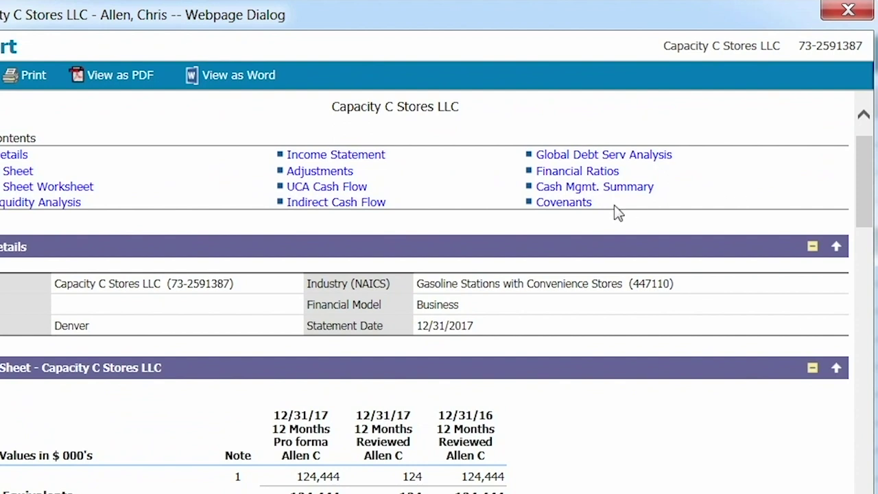
pyautogui.click(564, 203)
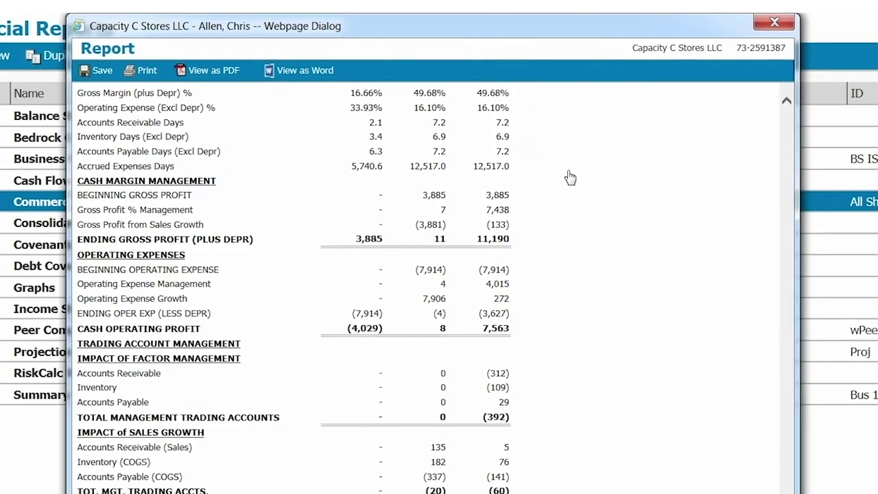
pyautogui.scroll(10, 570, 177)
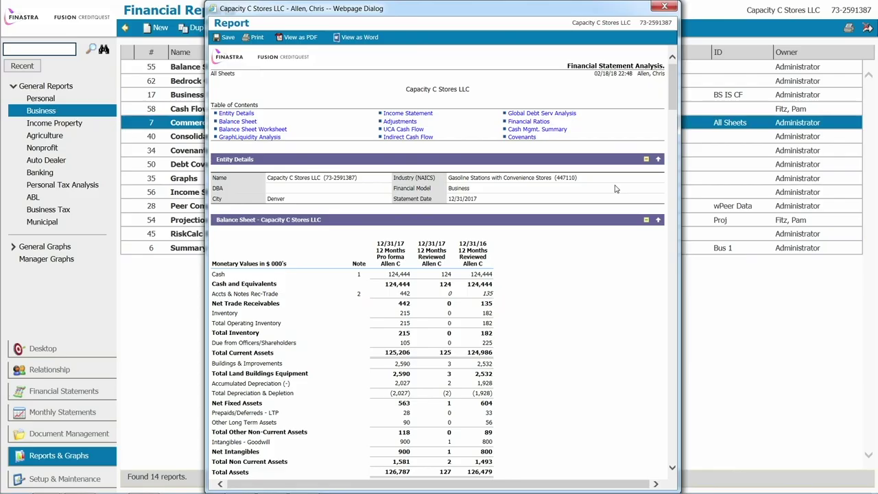
pyautogui.click(249, 138)
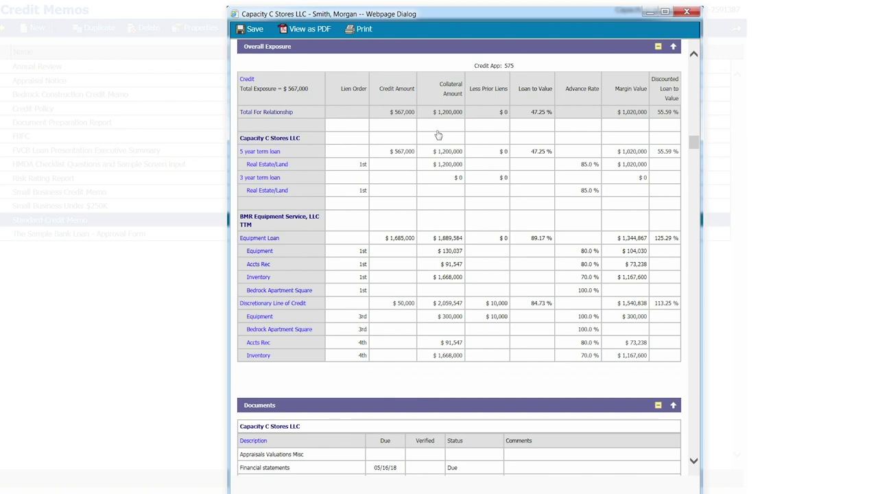
# - Go back to the credit memo's top and jump to the Summary Financials balance sheet
pyautogui.click(674, 47)
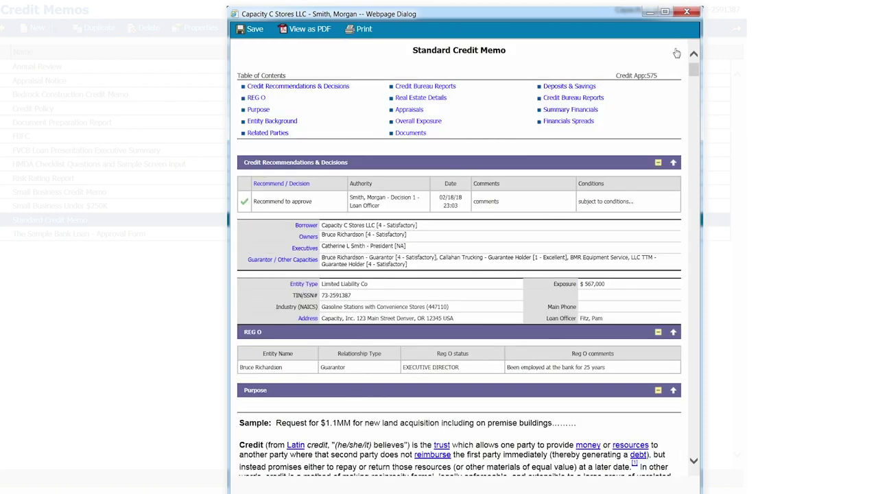
pyautogui.click(576, 111)
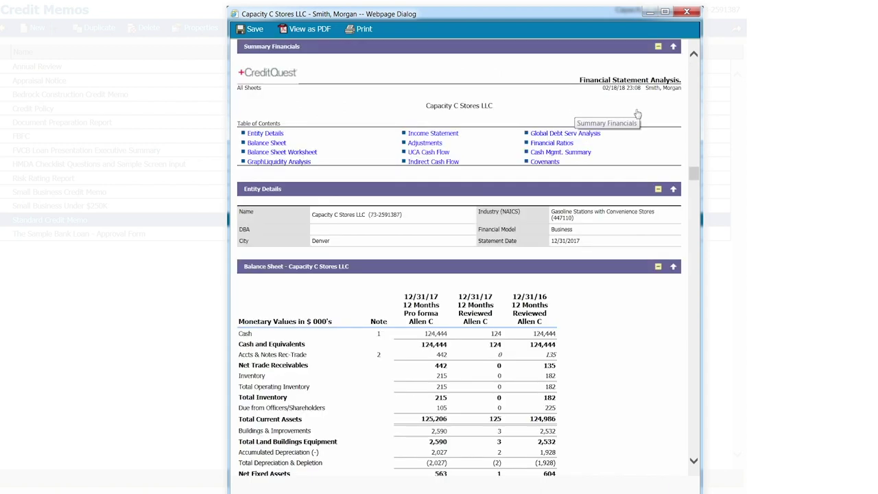
pyautogui.moveTo(699, 177); pyautogui.dragTo(695, 178)
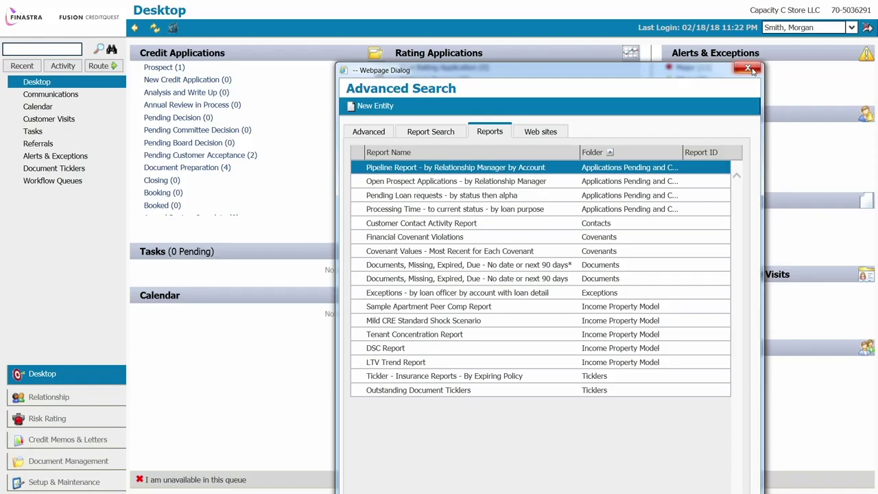
# - Close the Advanced Search reports list to return to the Desktop
pyautogui.click(749, 69)
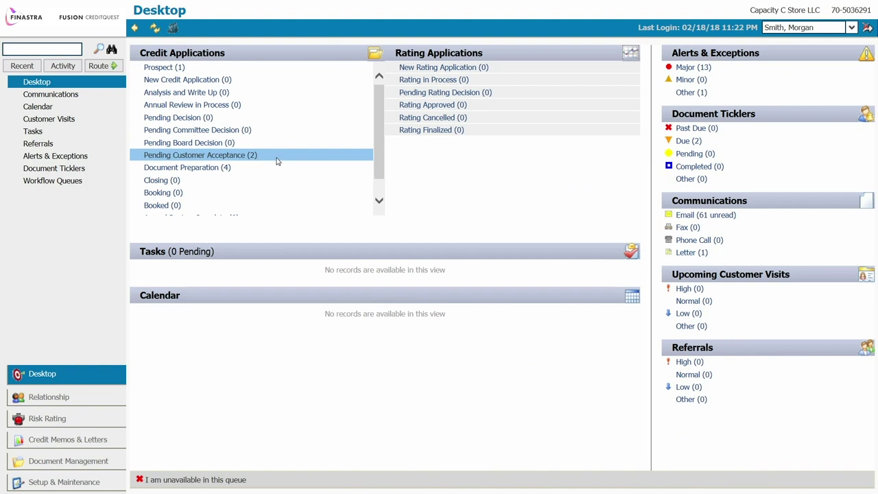
# - Open the two credit applications pending customer acceptance
pyautogui.click(277, 160)
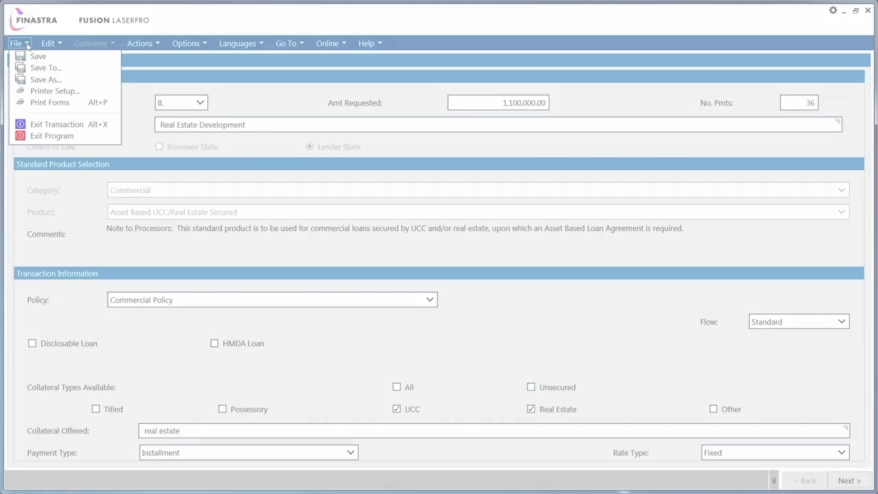
# - Print-preview the Promissory Note with a SAMPLE watermark, accepting signers and document dates
pyautogui.click(32, 106)
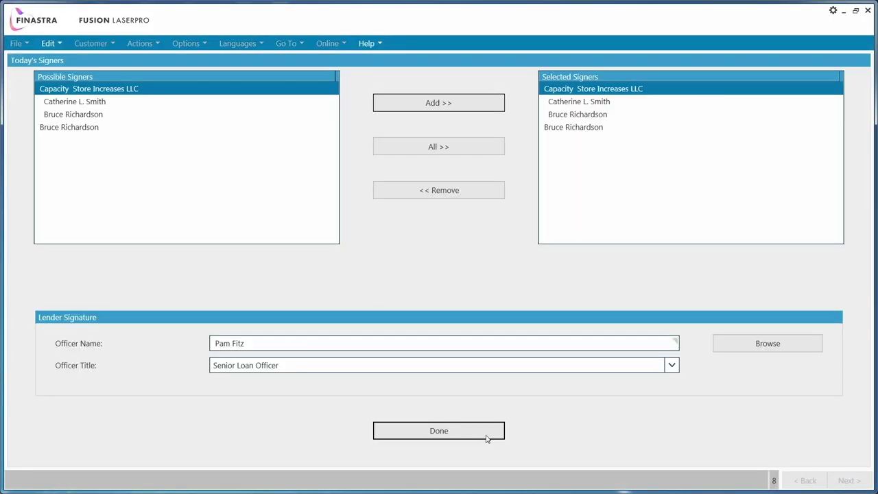
pyautogui.click(476, 436)
pyautogui.click(349, 319)
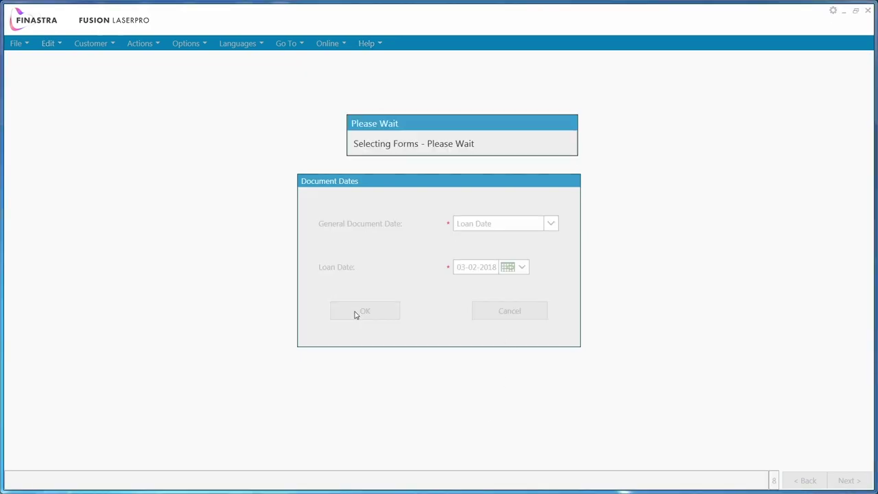
pyautogui.click(352, 343)
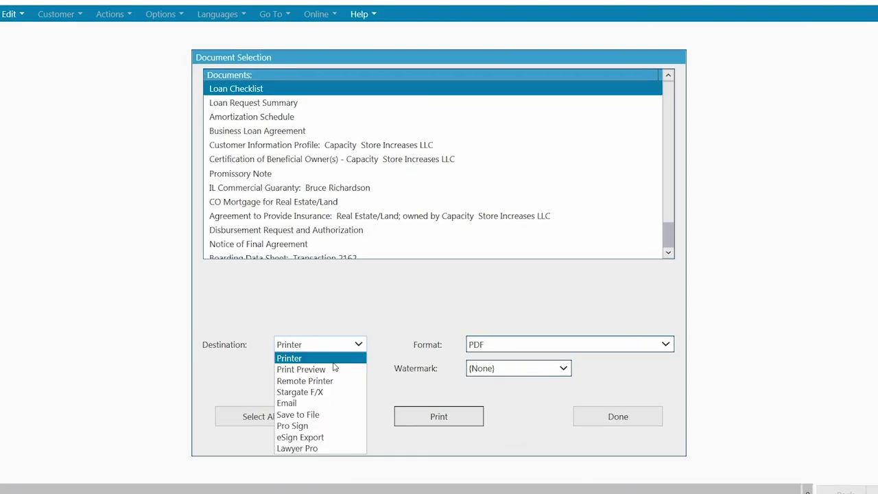
pyautogui.click(334, 369)
pyautogui.click(507, 371)
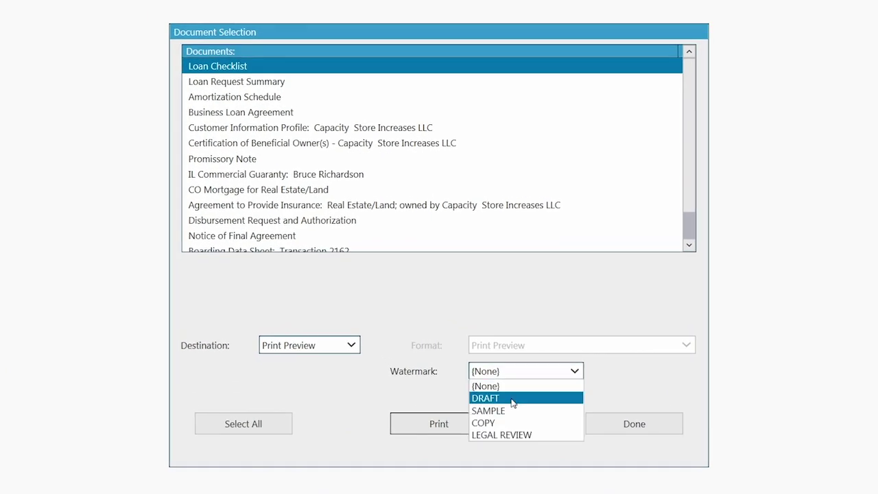
pyautogui.click(514, 411)
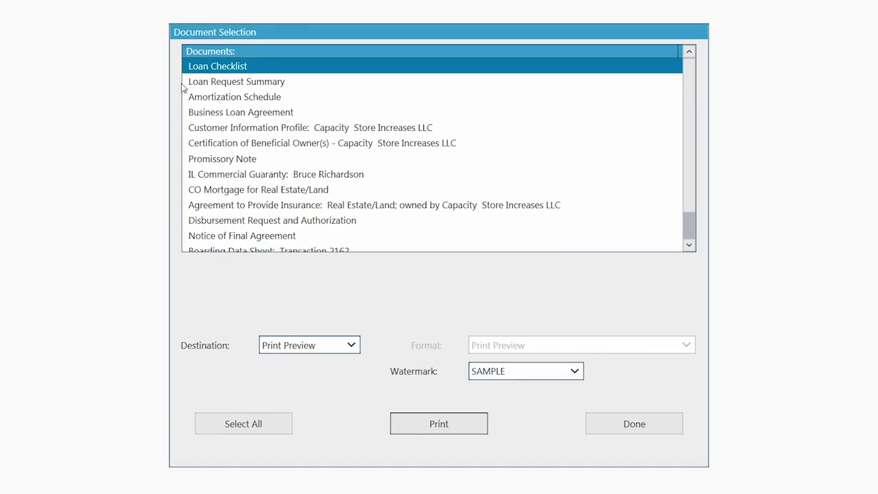
pyautogui.click(191, 159)
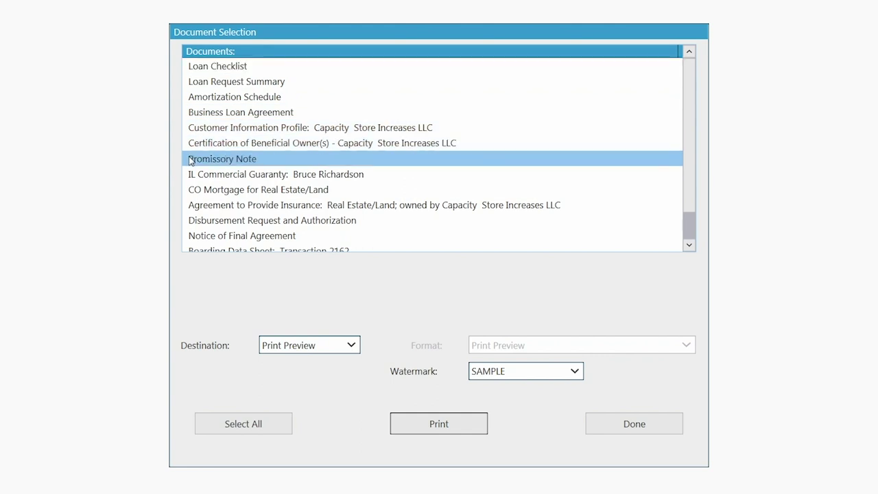
pyautogui.doubleClick(191, 159)
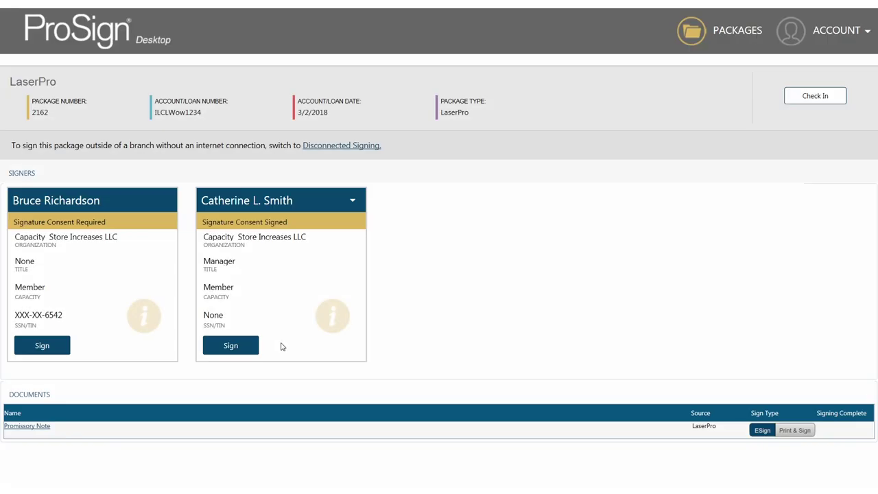
# - Open the second signer's signature consent and draw her signature on the line
pyautogui.click(230, 345)
pyautogui.moveTo(353, 238); pyautogui.dragTo(352, 271)
pyautogui.moveTo(396, 232)
pyautogui.mouseDown()
pyautogui.moveTo(385, 237)
pyautogui.moveTo(380, 261)
pyautogui.moveTo(419, 240)
pyautogui.moveTo(464, 253)
pyautogui.moveTo(500, 234)
pyautogui.mouseUp()
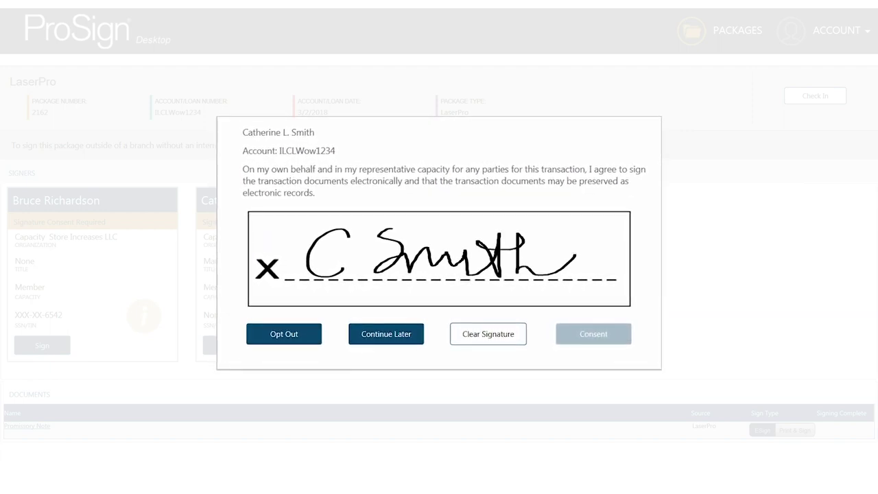